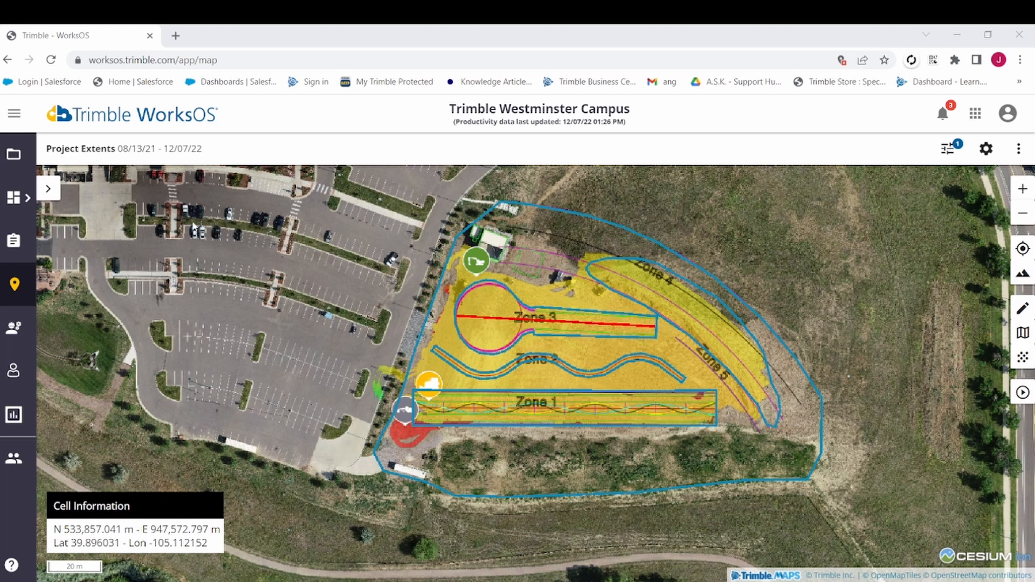
Check the available quality metrics and examine the full Elevation legend range for the project map.
{"action": "left_click", "coordinate": [50, 191]}
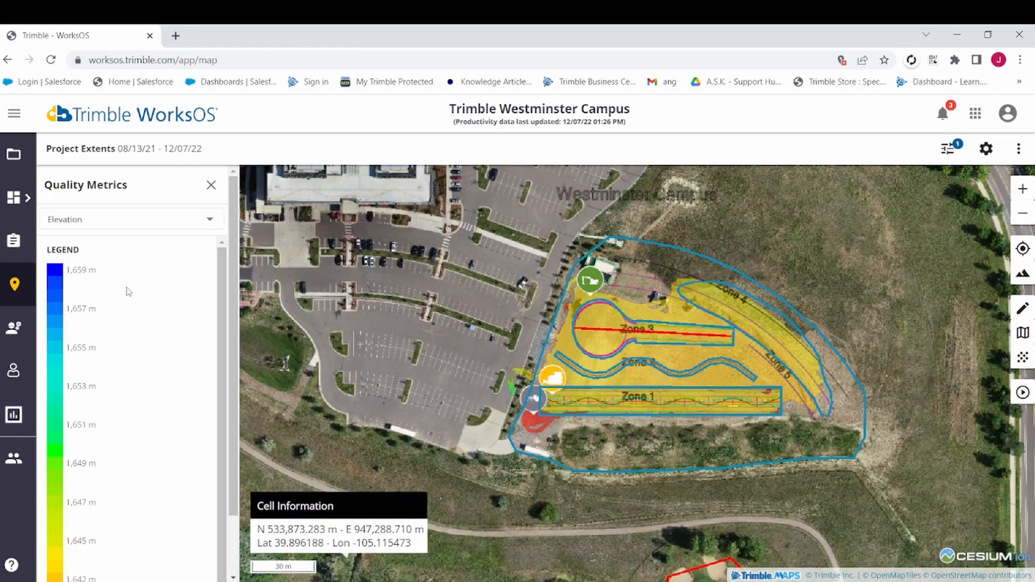
{"action": "left_click", "coordinate": [123, 224]}
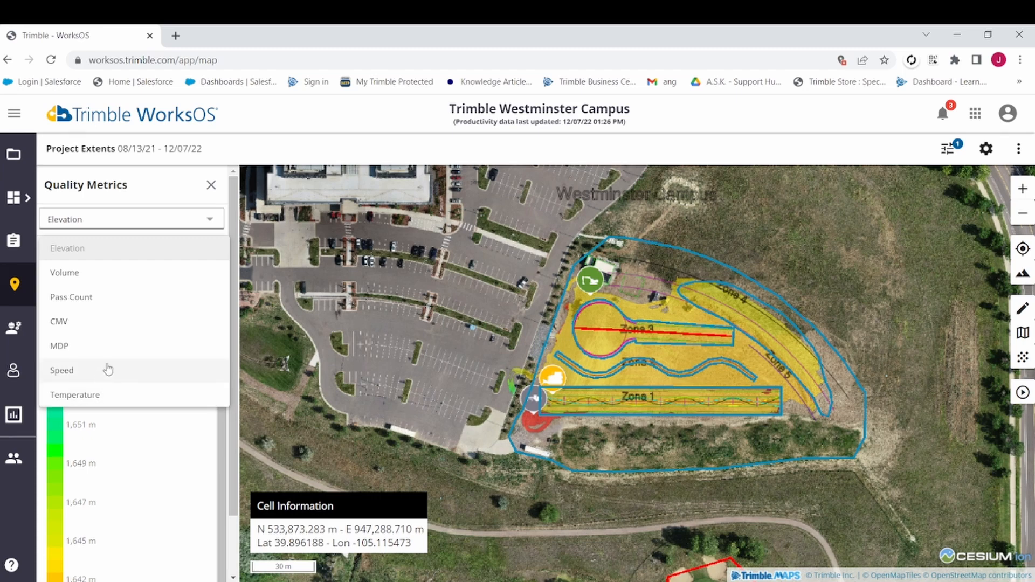
{"action": "left_click", "coordinate": [137, 257]}
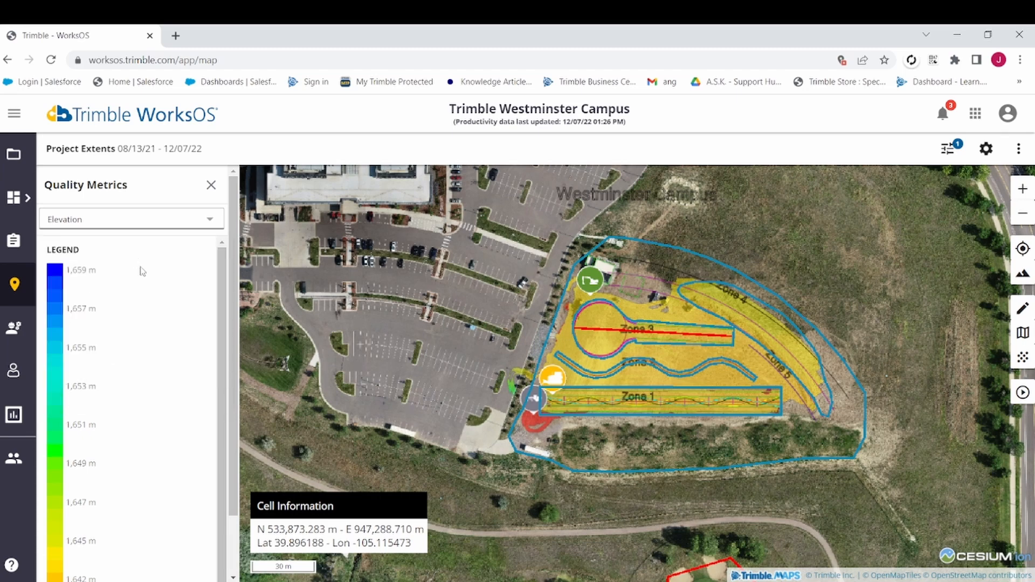
{"action": "scroll", "coordinate": [123, 340], "scroll_direction": "down", "scroll_amount": 1}
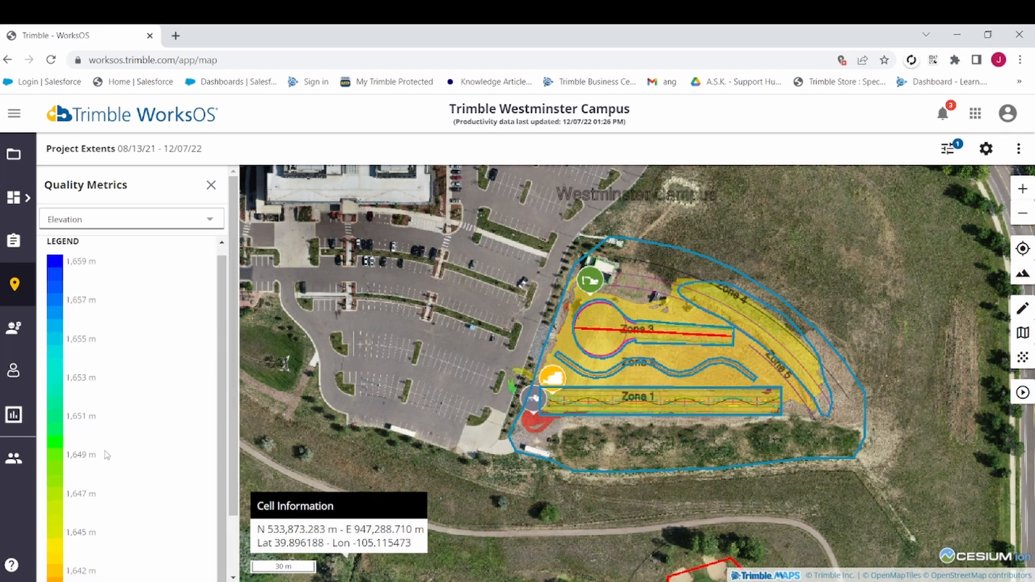
{"action": "scroll", "coordinate": [108, 414], "scroll_direction": "up", "scroll_amount": 1}
{"action": "scroll", "coordinate": [102, 361], "scroll_direction": "down", "scroll_amount": 1}
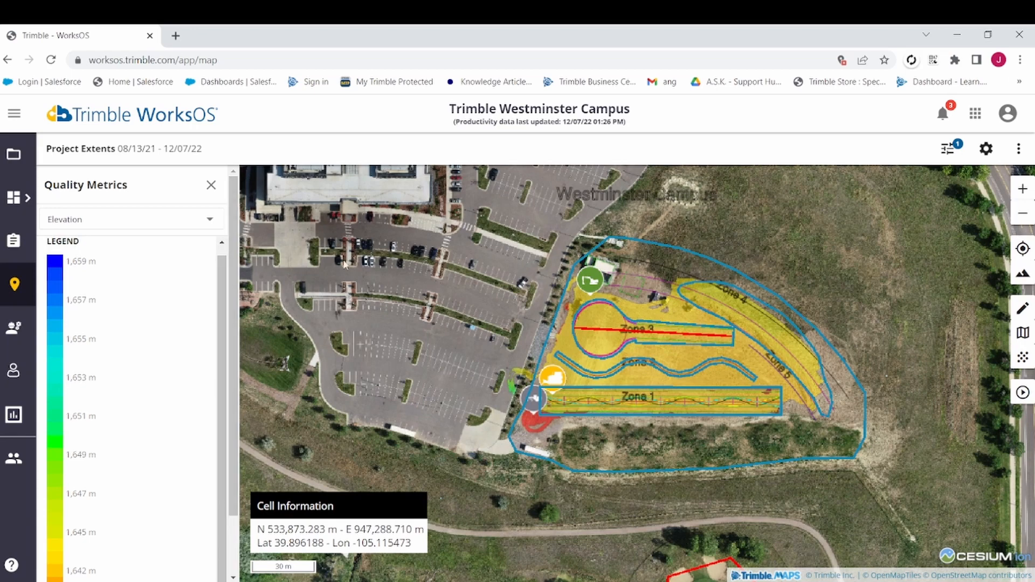
{"action": "left_click", "coordinate": [213, 188]}
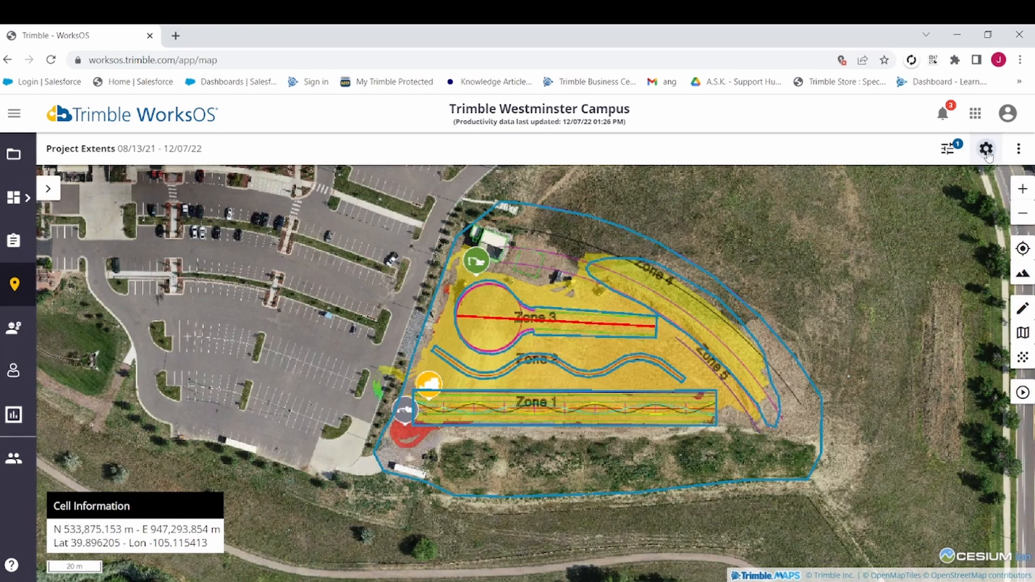
Enable Excluded Elevations with a maximum of 1650 m and a minimum of 1640 m, and apply the limits to the map.
{"action": "left_click", "coordinate": [986, 151]}
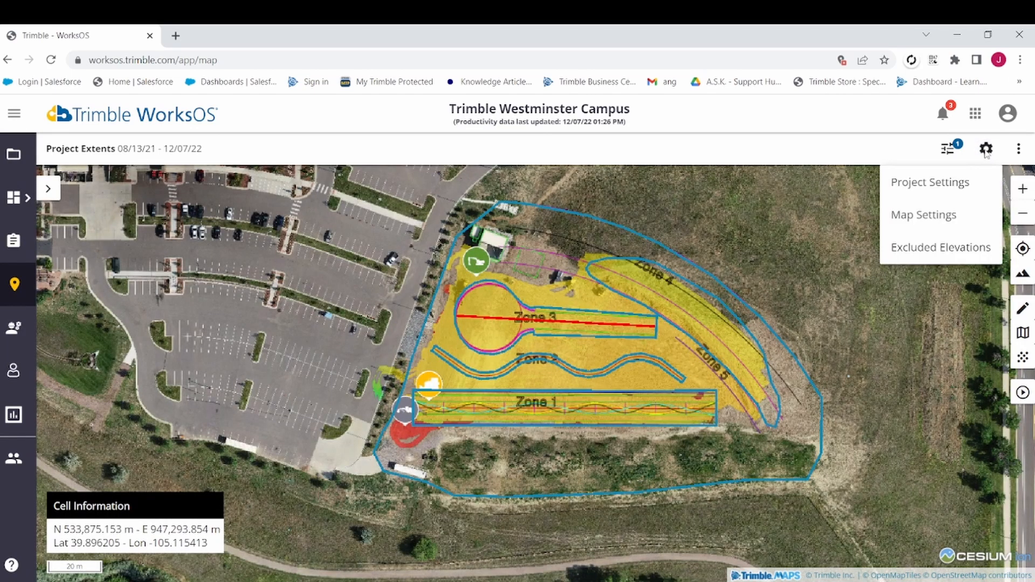
{"action": "left_click", "coordinate": [939, 254]}
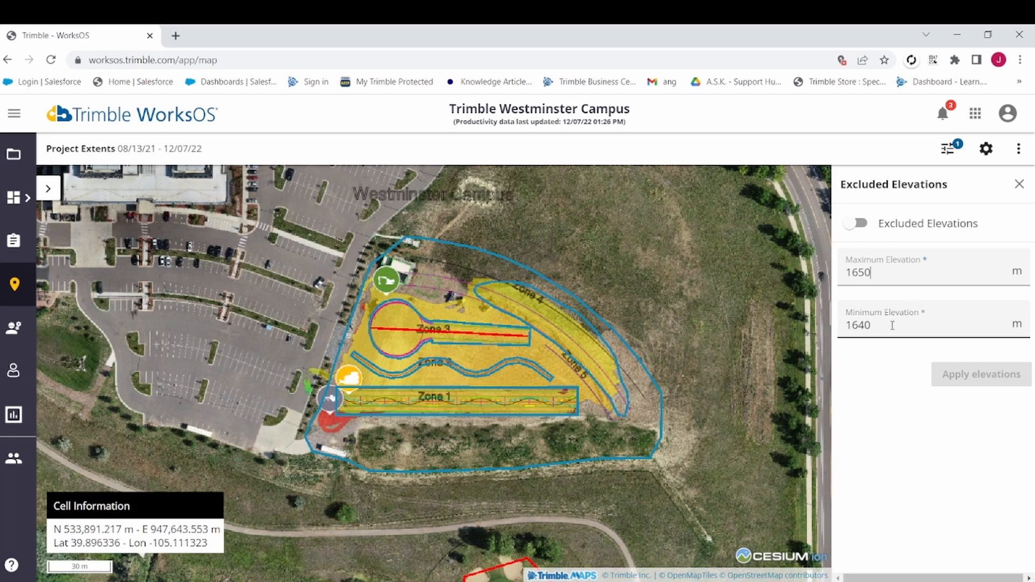
{"action": "left_click", "coordinate": [855, 224]}
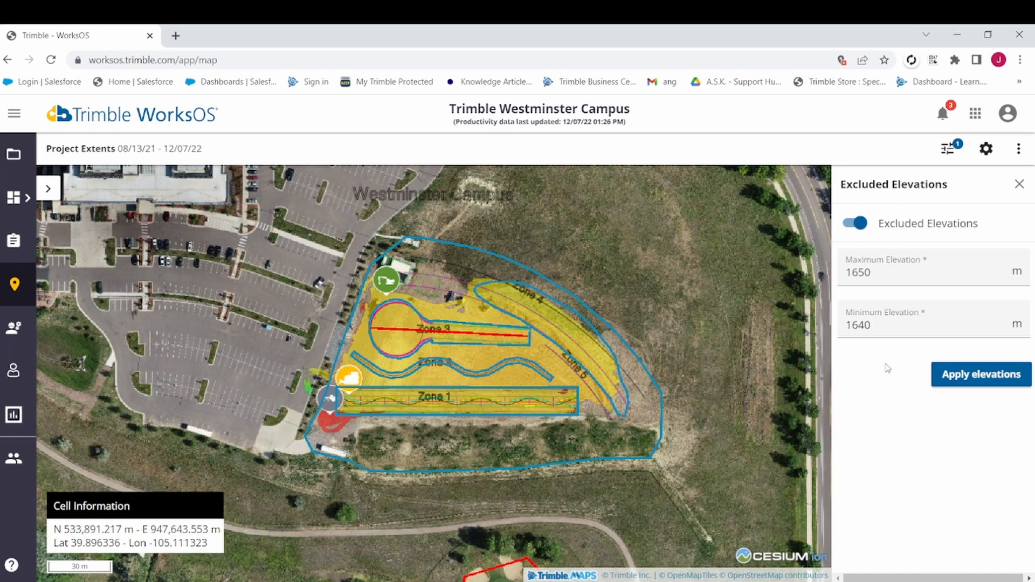
{"action": "left_click", "coordinate": [955, 378]}
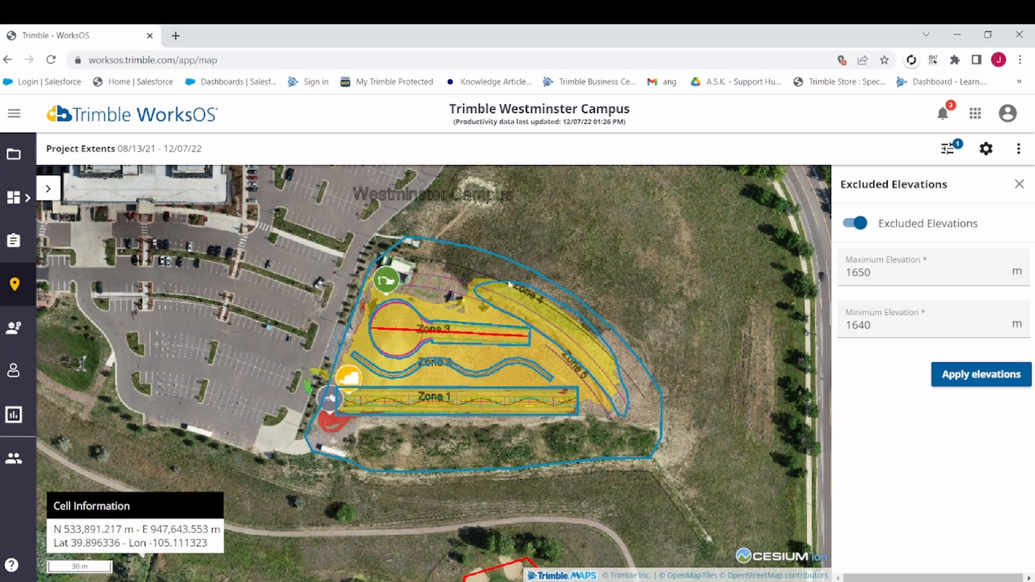
{"action": "left_click", "coordinate": [973, 383]}
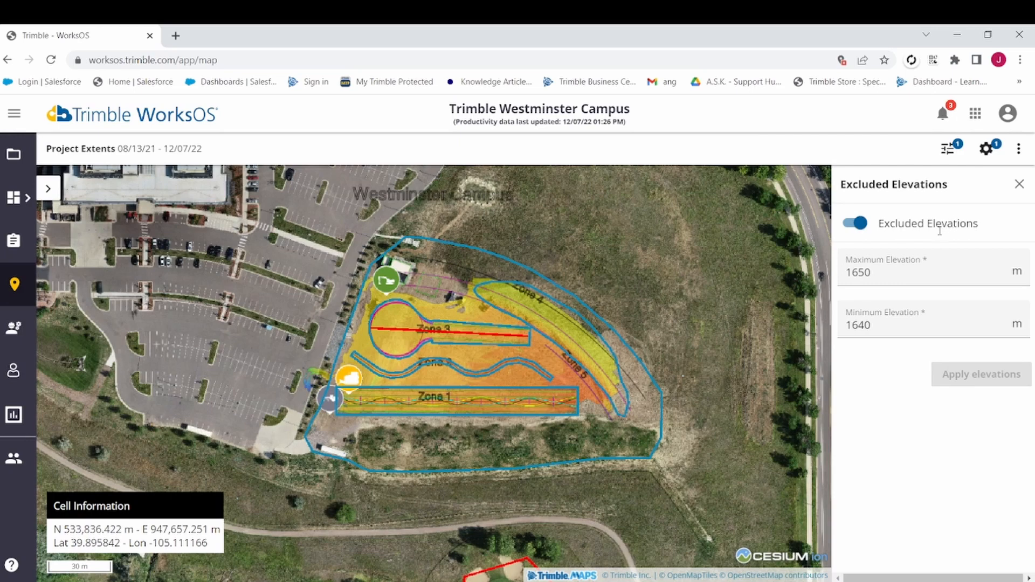
Turn Excluded Elevations off and back on, applying each change to compare the map's elevation colours.
{"action": "left_click", "coordinate": [863, 224]}
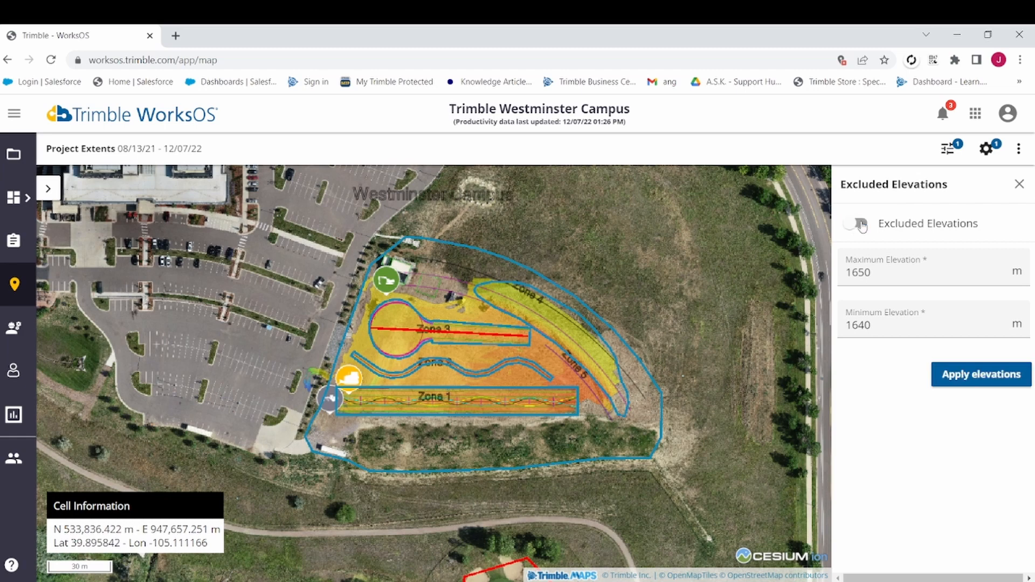
{"action": "left_click", "coordinate": [972, 377]}
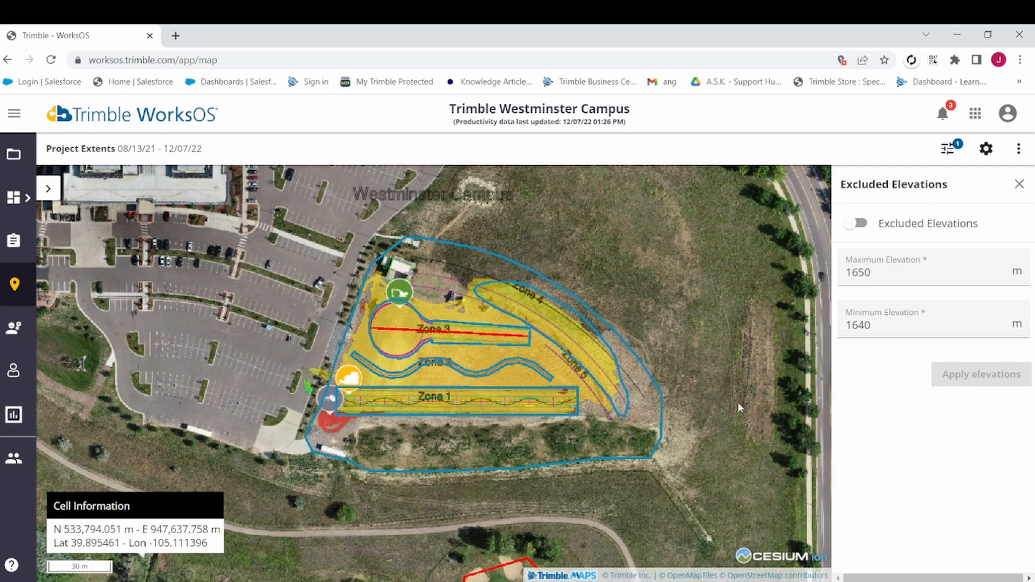
{"action": "left_click", "coordinate": [856, 223]}
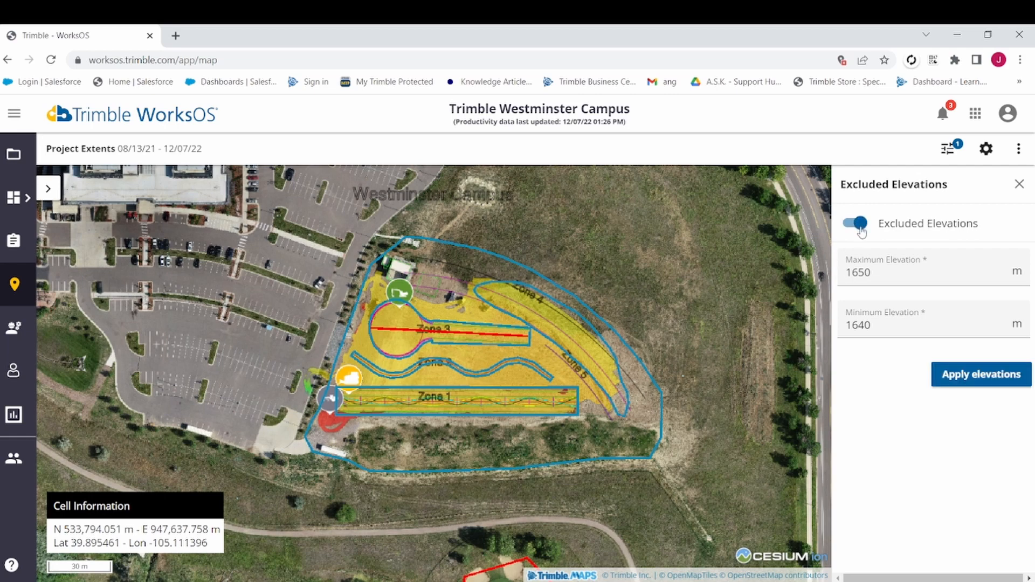
{"action": "left_click", "coordinate": [981, 374]}
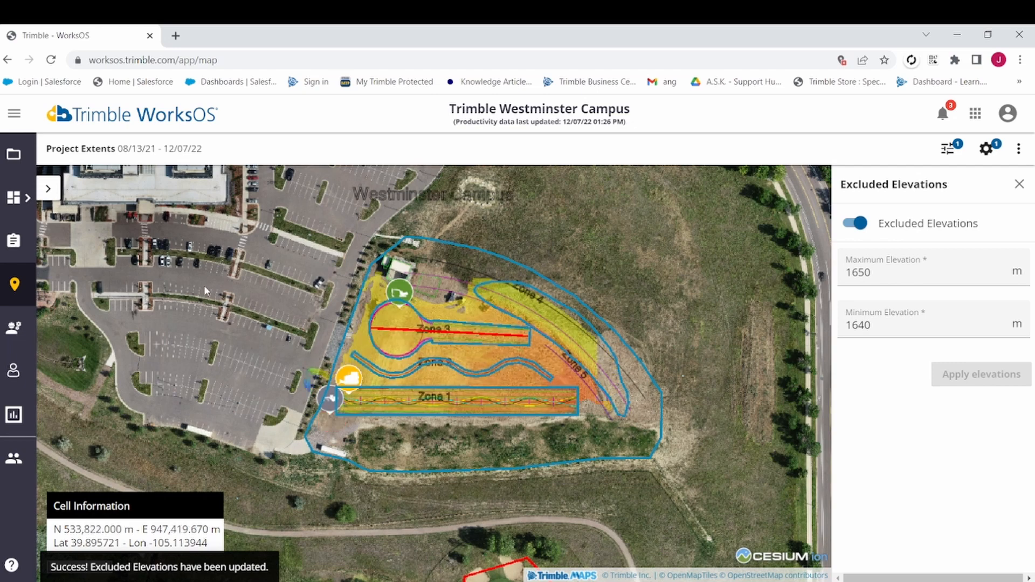
Check the Elevation legend with the exclusion limits applied, and close the metrics and exclusion settings.
{"action": "left_click", "coordinate": [56, 193]}
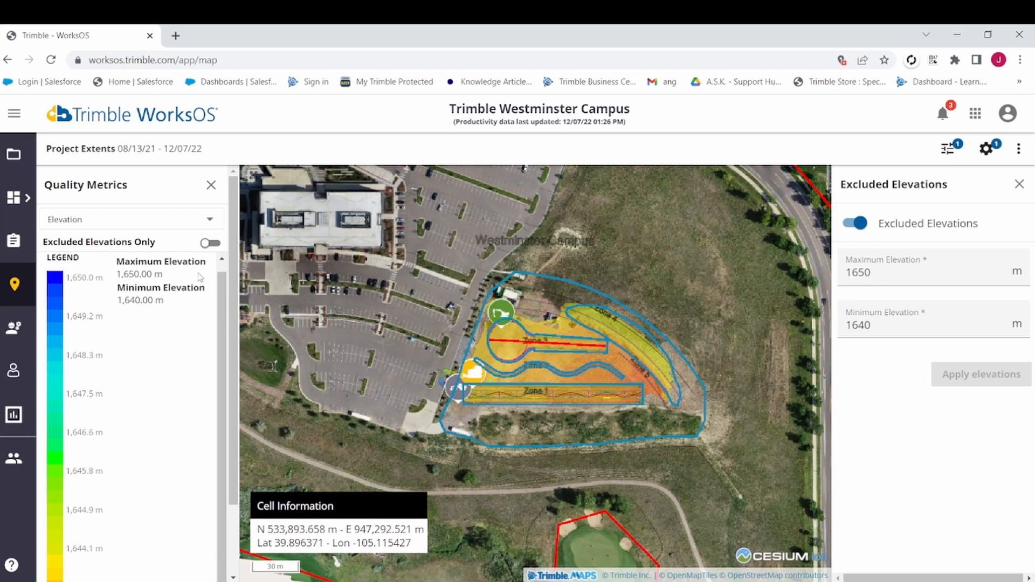
{"action": "left_click", "coordinate": [211, 187]}
{"action": "left_click", "coordinate": [1019, 183]}
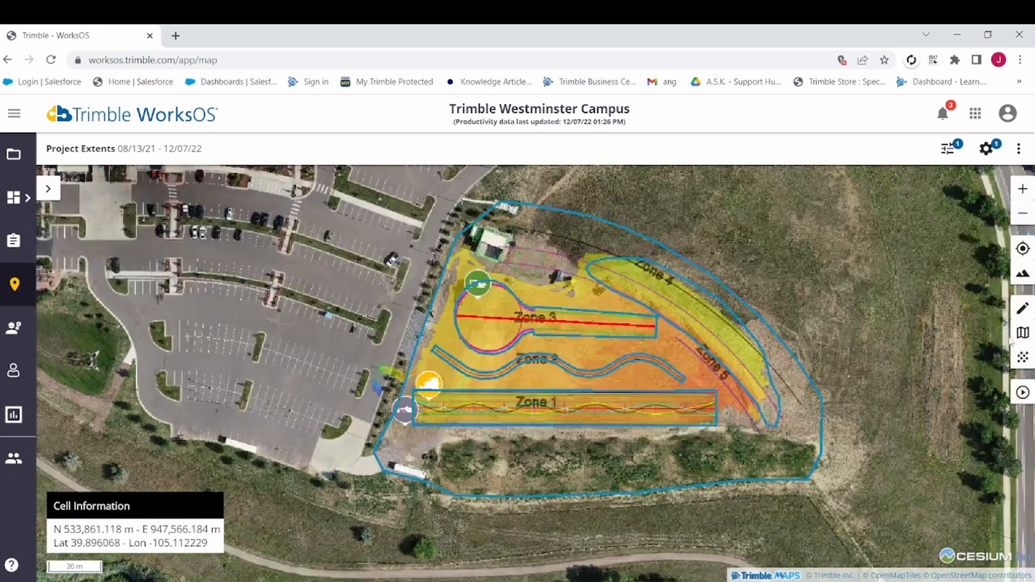
Inspect the Detailed Data View of a cell at the west end of Zone 1, and return to the map.
{"action": "left_click", "coordinate": [1023, 357]}
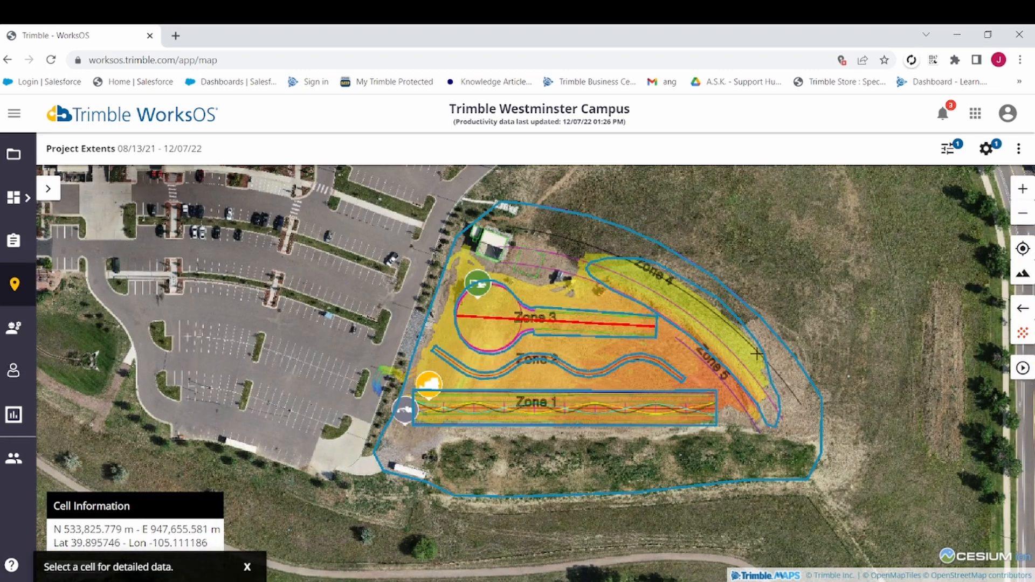
{"action": "left_click", "coordinate": [429, 403]}
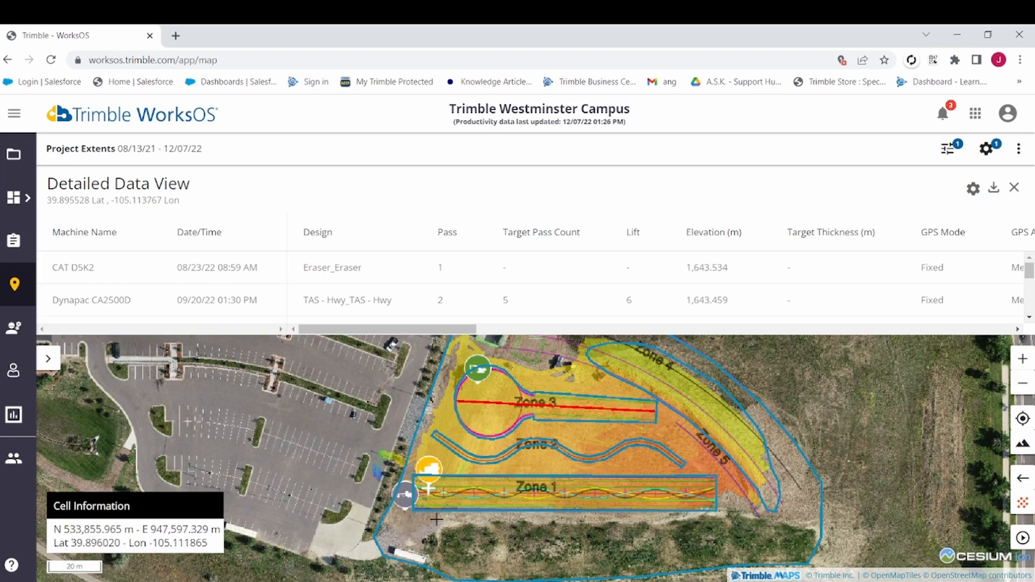
{"action": "left_click", "coordinate": [1022, 503]}
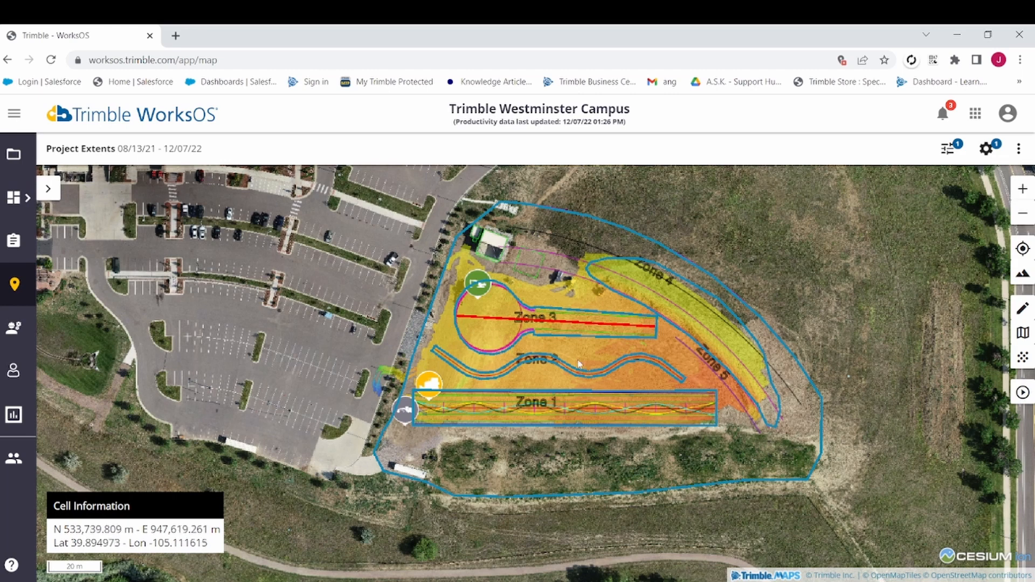
Review the Excluded Elevations settings and the Machine Passes export options without exporting.
{"action": "left_click", "coordinate": [986, 148]}
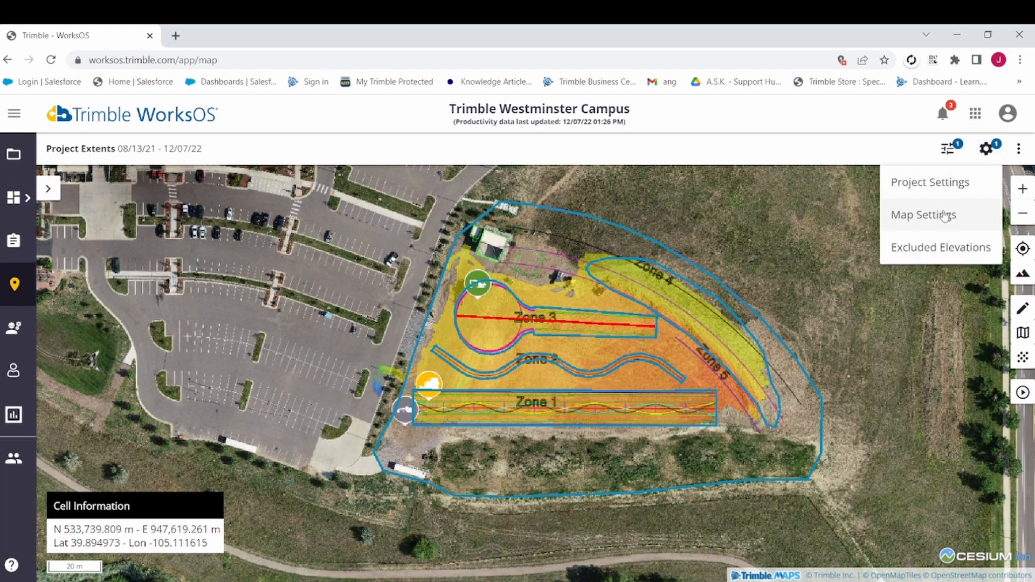
{"action": "left_click", "coordinate": [932, 245]}
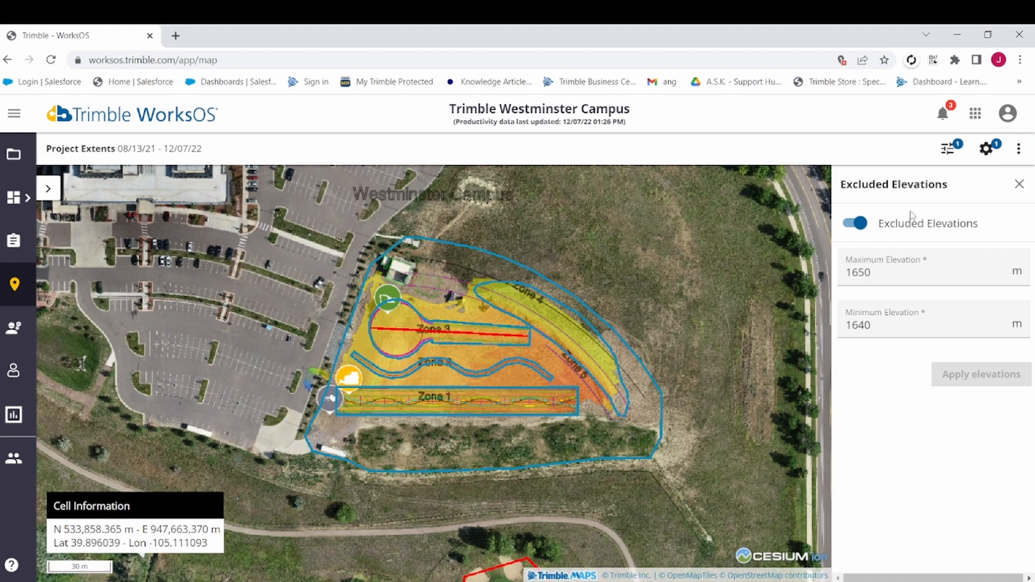
{"action": "left_click", "coordinate": [1019, 149]}
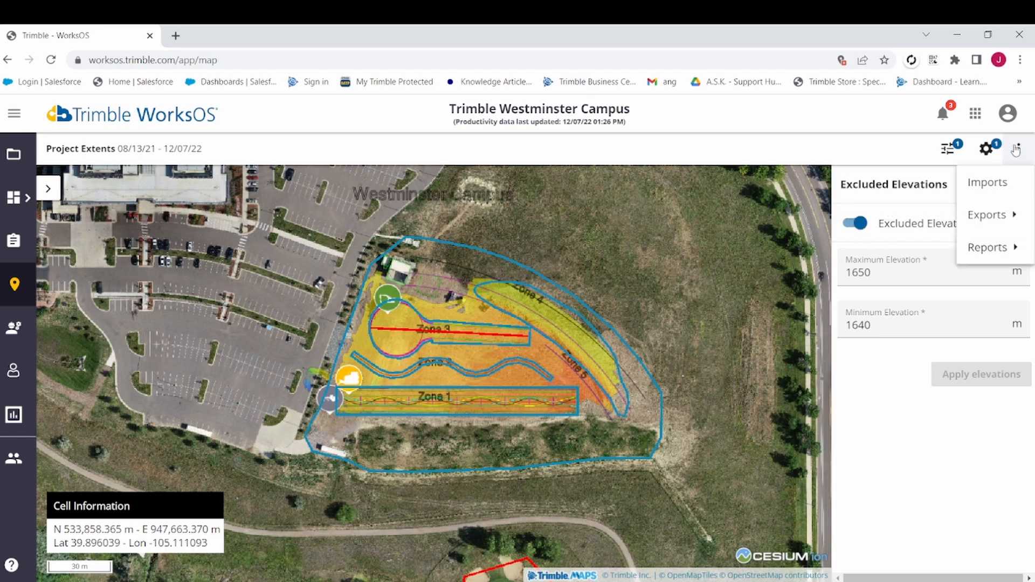
{"action": "left_click", "coordinate": [997, 225]}
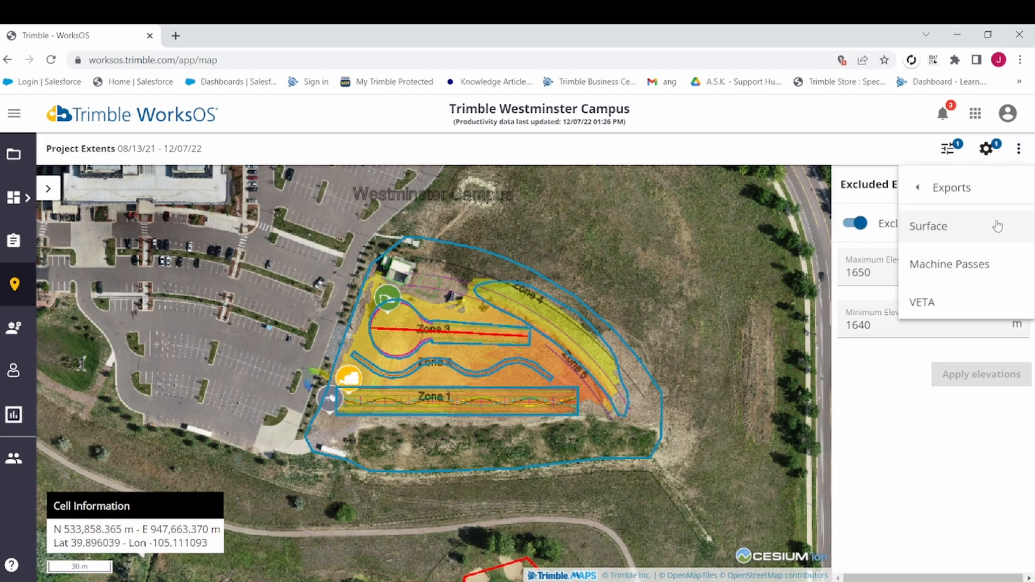
{"action": "left_click", "coordinate": [978, 275]}
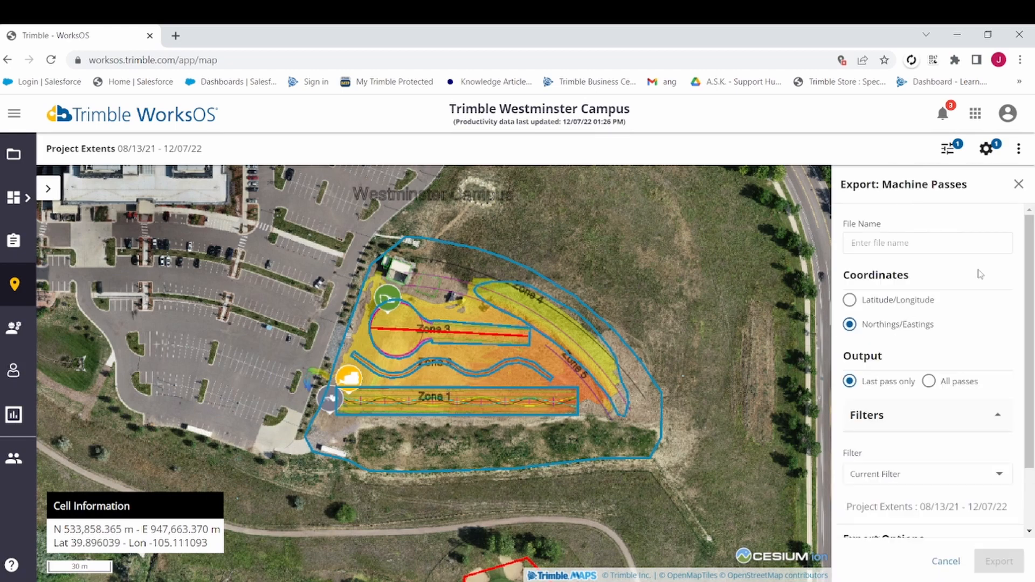
{"action": "left_click", "coordinate": [1018, 185]}
View the Summary report options and check the Excluded Elevations settings from there, without exporting a report.
{"action": "left_click", "coordinate": [1019, 149]}
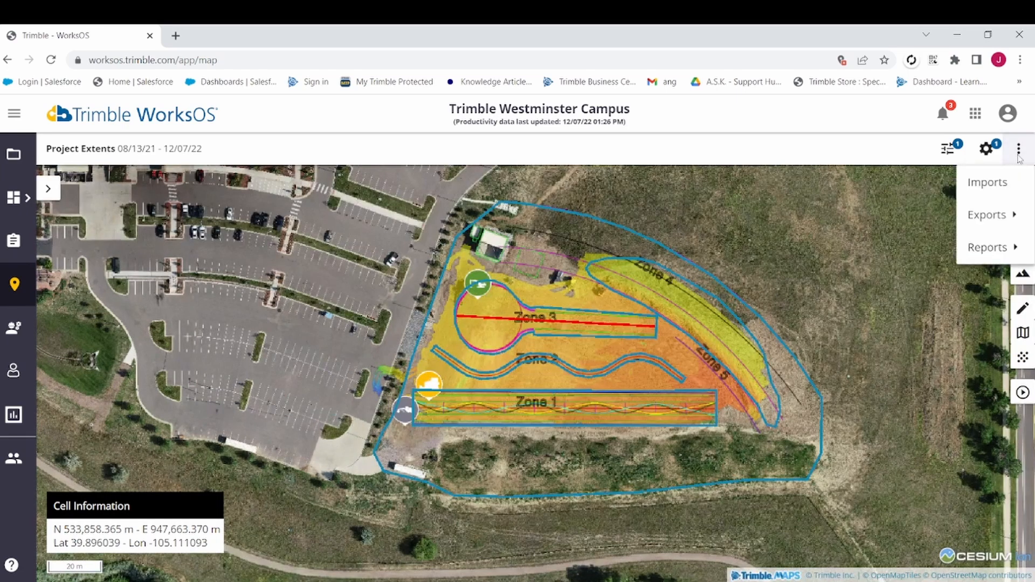
{"action": "left_click", "coordinate": [986, 244]}
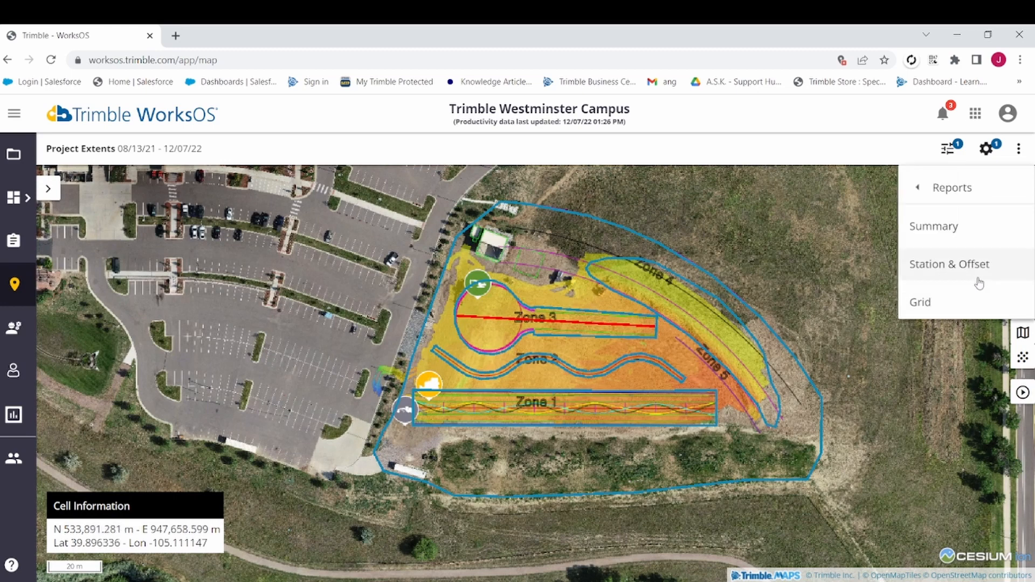
{"action": "left_click", "coordinate": [977, 238]}
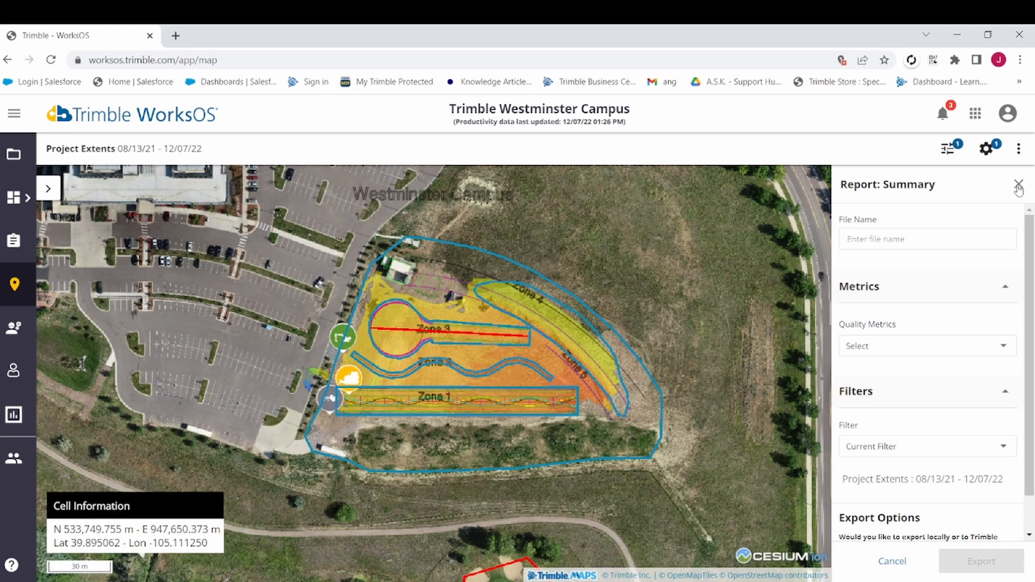
{"action": "left_click", "coordinate": [986, 154]}
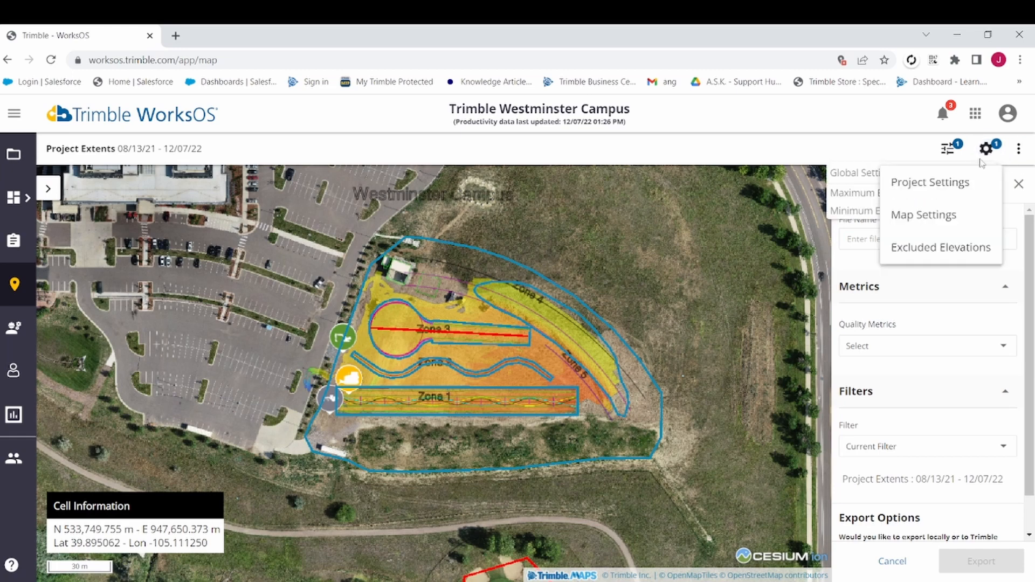
{"action": "left_click", "coordinate": [935, 244]}
{"action": "left_click", "coordinate": [1019, 186]}
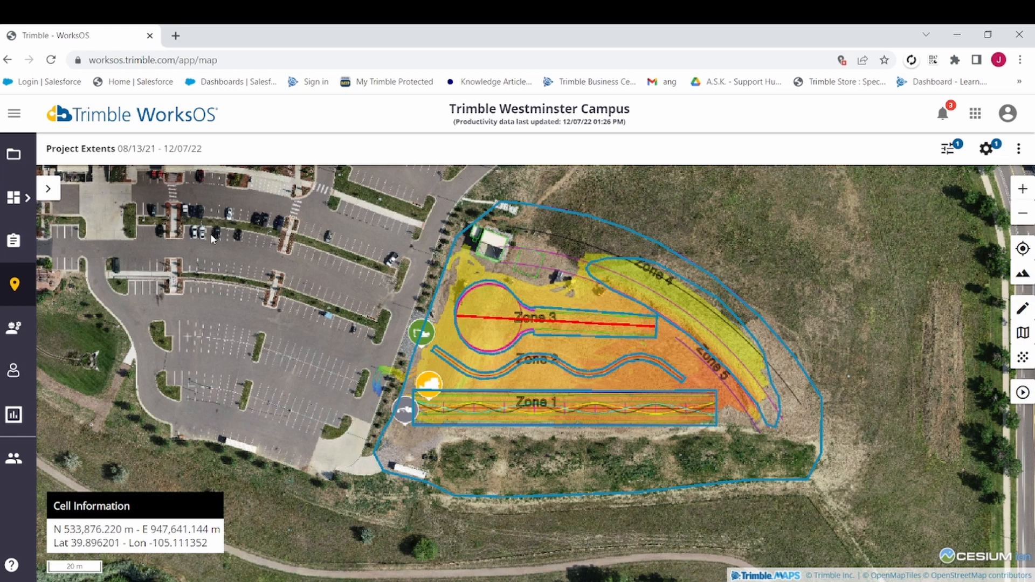
View the project's planning phase activities and the work completed figures on the dashboard.
{"action": "left_click", "coordinate": [14, 240]}
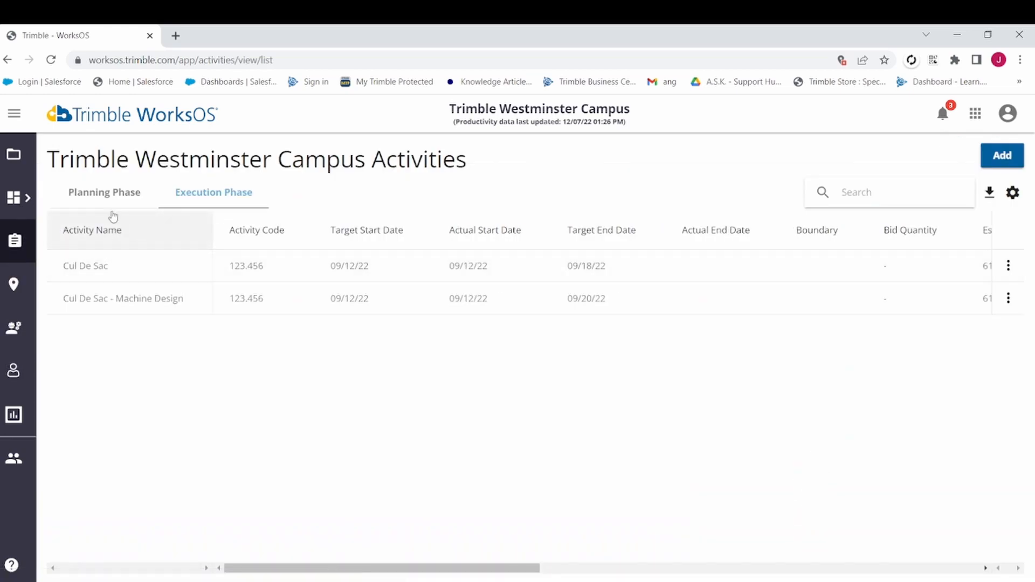
{"action": "left_click", "coordinate": [92, 195]}
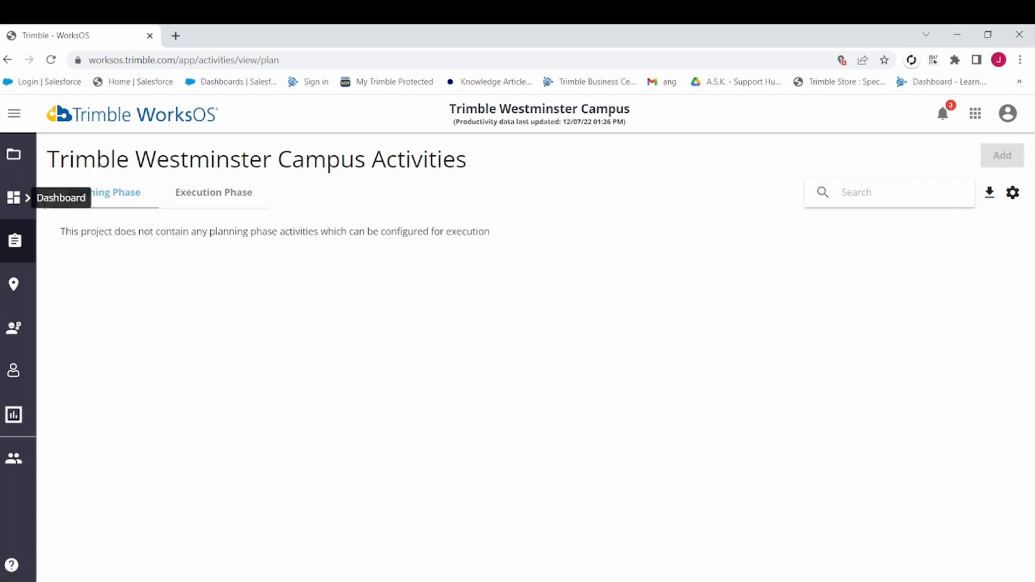
{"action": "left_click", "coordinate": [14, 198]}
{"action": "left_click", "coordinate": [72, 201]}
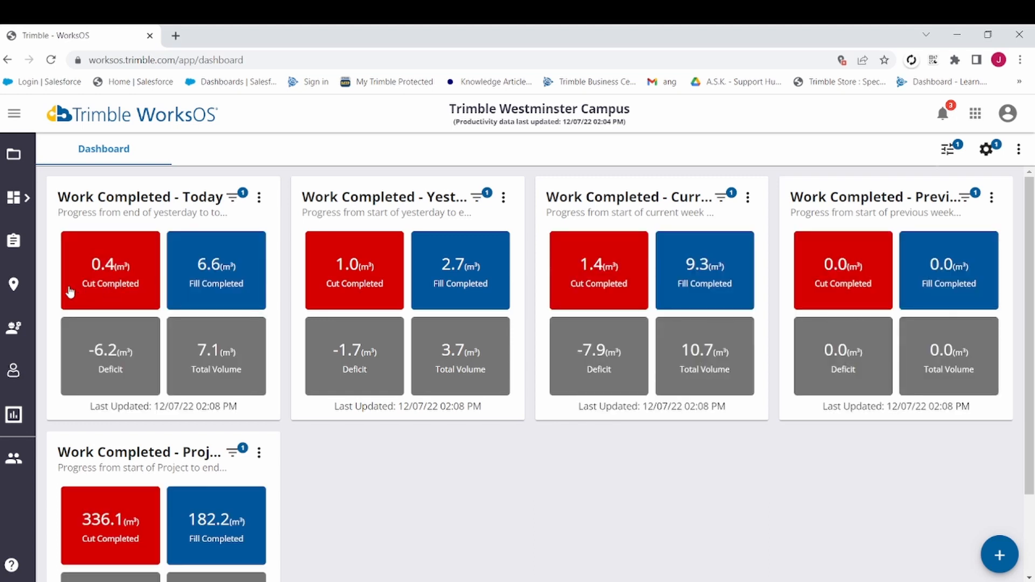
On the project map, draw a west-to-east profile line about 170 m long along the north edge of Zone 1.
{"action": "left_click", "coordinate": [14, 285]}
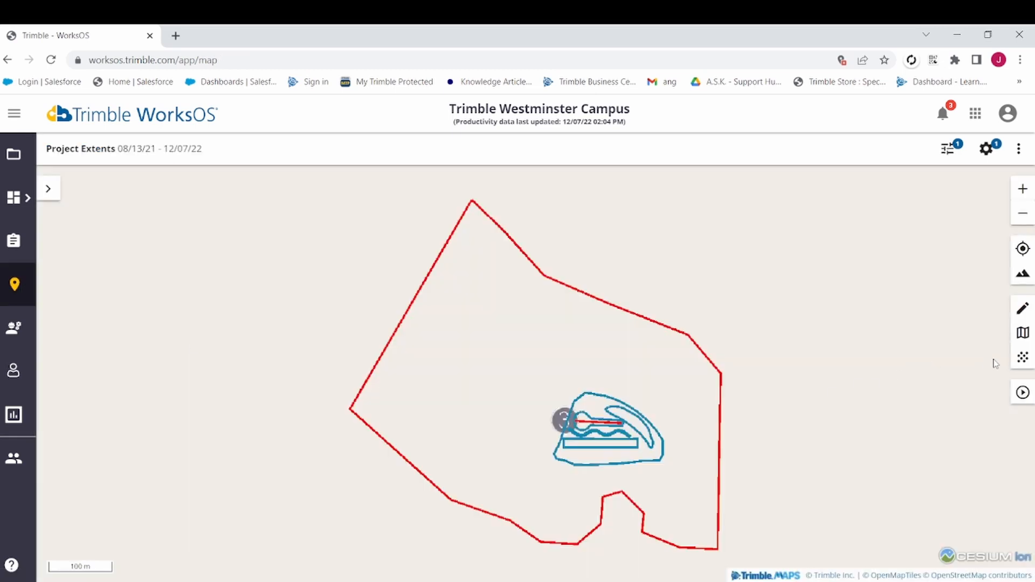
{"action": "left_click", "coordinate": [1024, 310]}
{"action": "scroll", "coordinate": [593, 431], "scroll_direction": "up", "scroll_amount": 5}
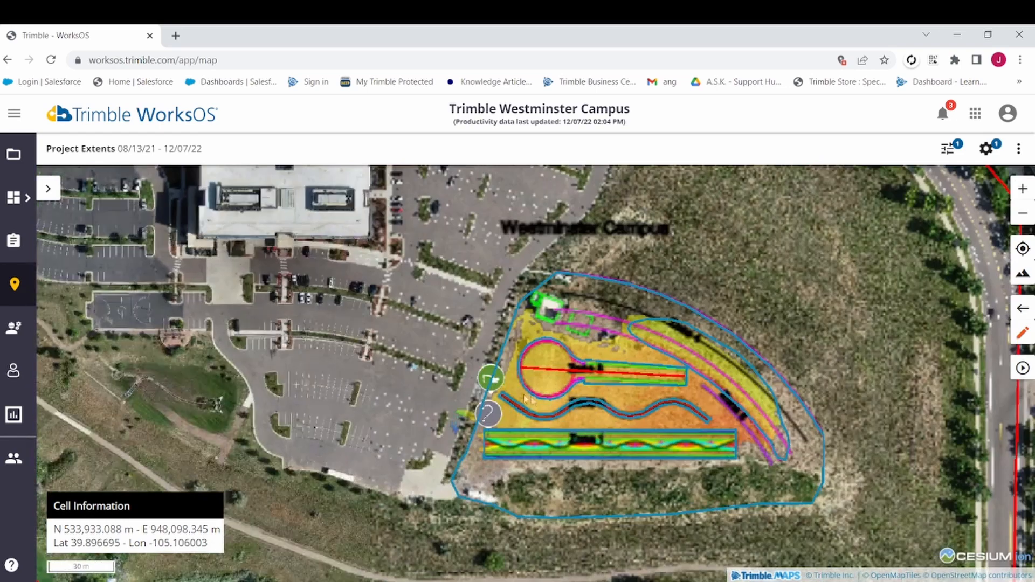
{"action": "left_click", "coordinate": [456, 432]}
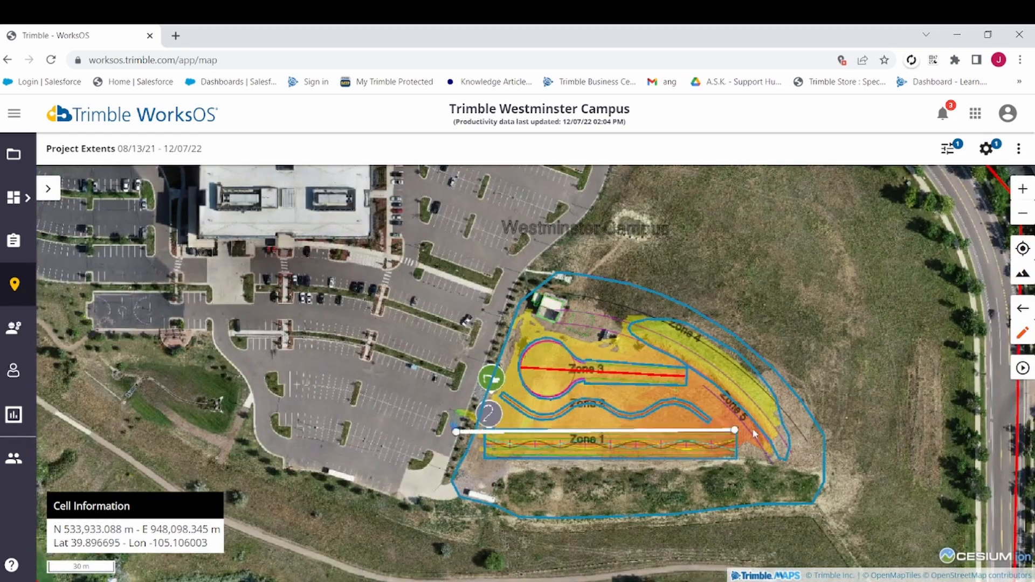
{"action": "left_click", "coordinate": [826, 427]}
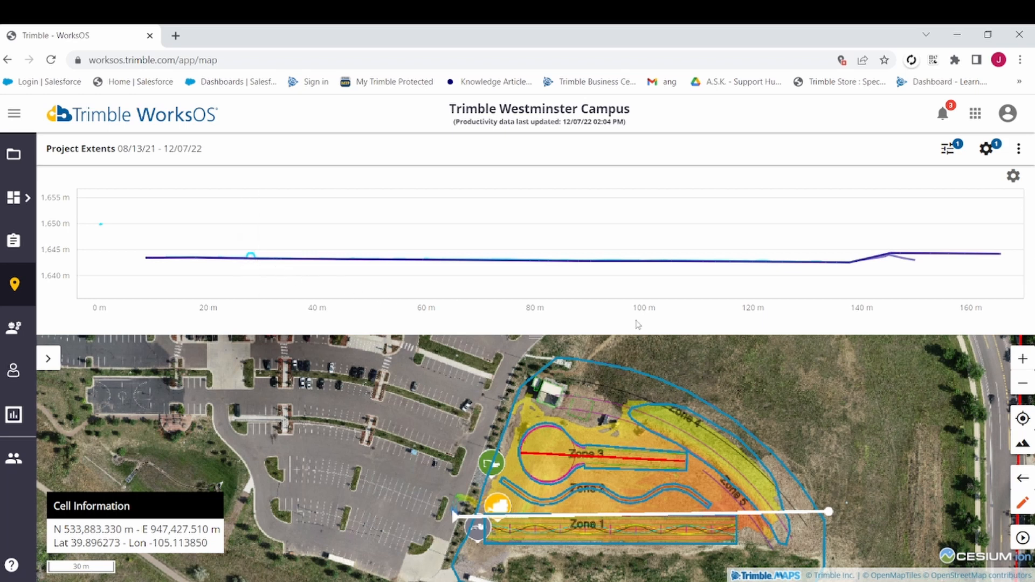
Check the Excluded Elevations settings alongside the profile chart, and close them.
{"action": "left_click", "coordinate": [993, 157]}
{"action": "left_click", "coordinate": [993, 155]}
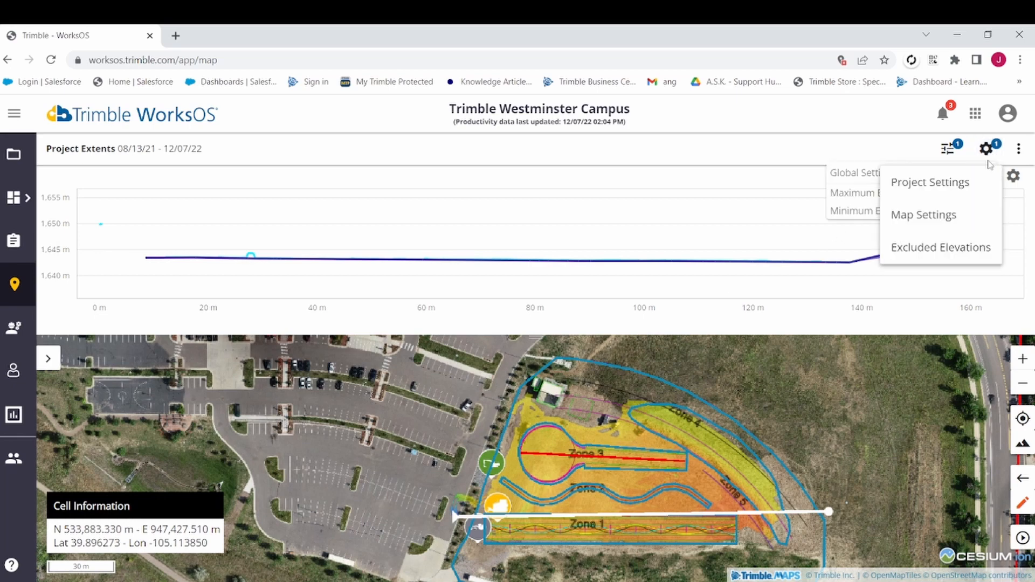
{"action": "left_click", "coordinate": [948, 246]}
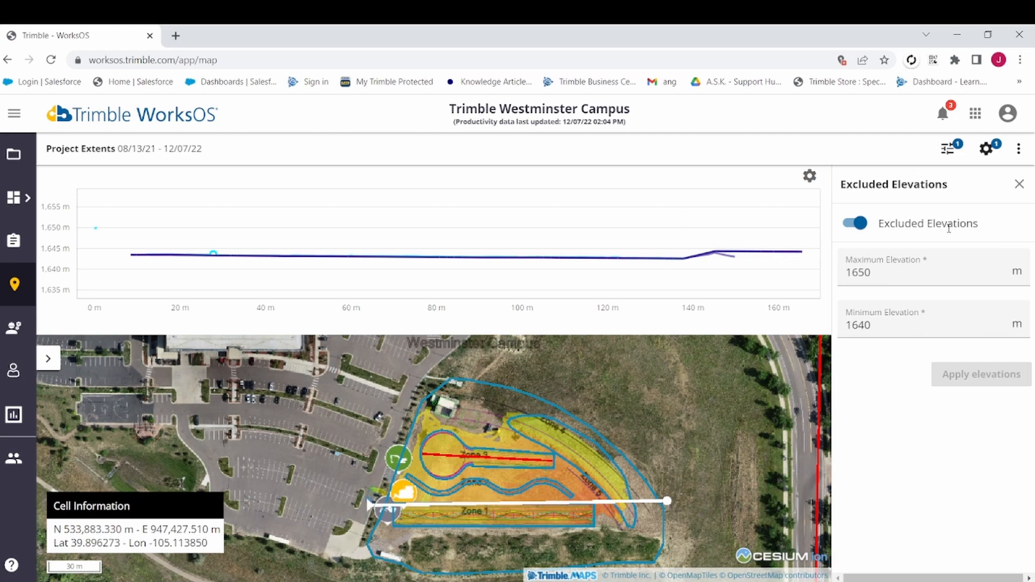
{"action": "left_click", "coordinate": [1019, 185]}
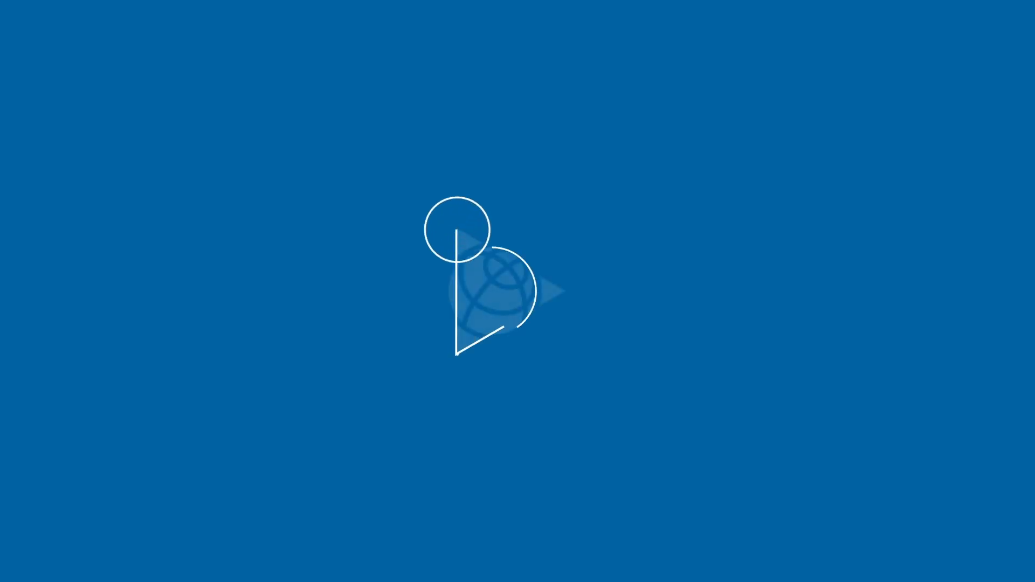